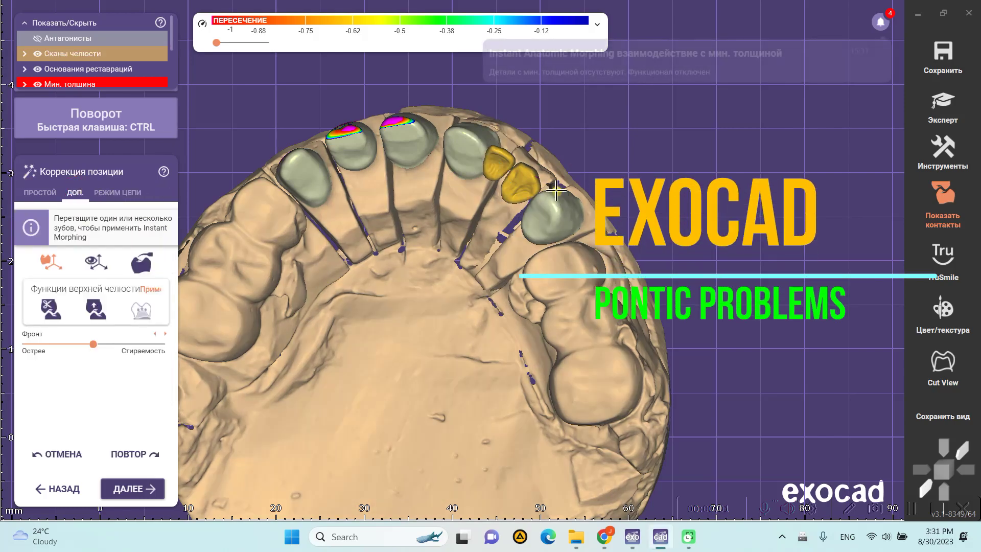
# Step: Shift, rotate and shrink the small extra pontic beside the larger yellow pontic
pyautogui.moveTo(665, 171); pyautogui.dragTo(740, 232, button='right')
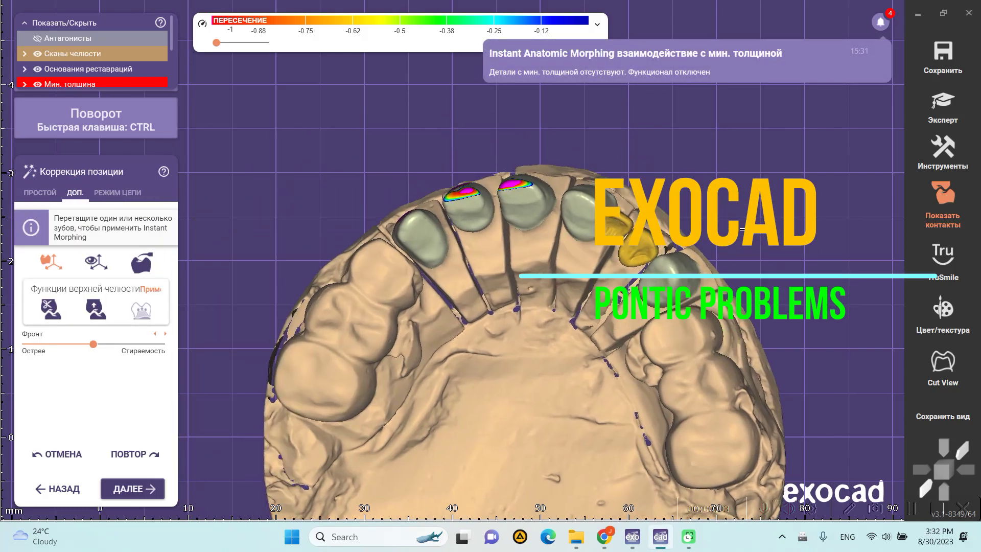
pyautogui.scroll(3, 739, 233)
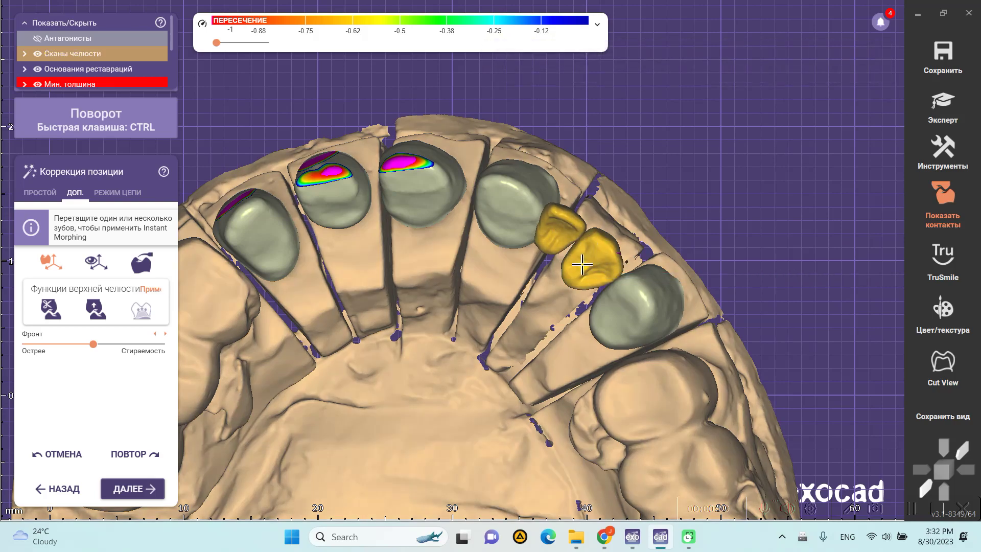
pyautogui.scroll(2, 582, 264)
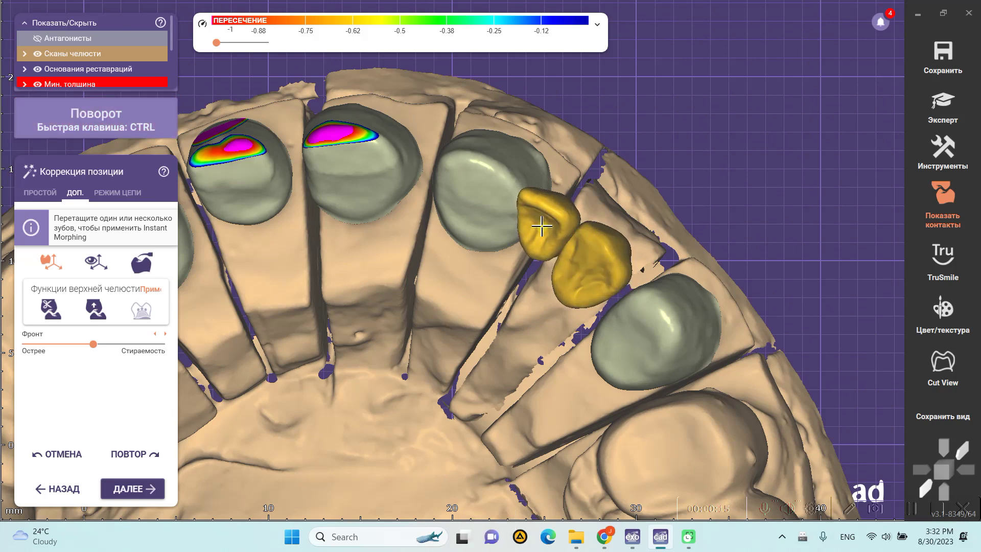
pyautogui.moveTo(542, 208); pyautogui.dragTo(556, 231, button='right')
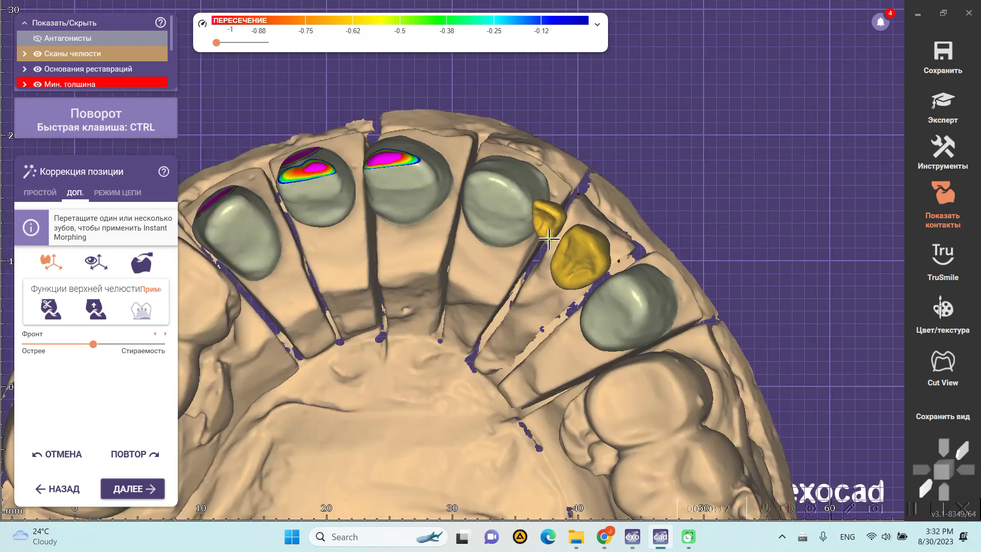
pyautogui.scroll(3, 484, 219)
pyautogui.scroll(-3, 501, 307)
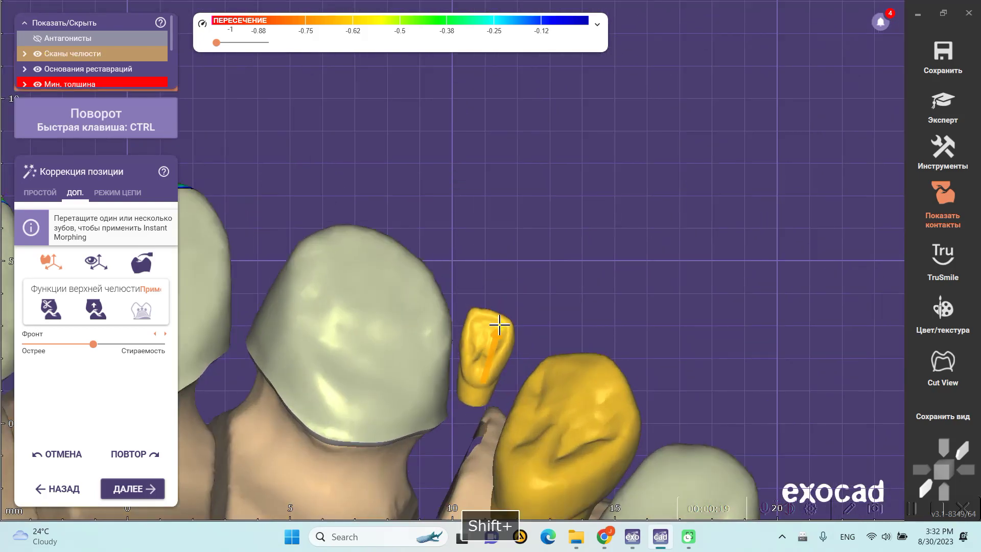
pyautogui.moveTo(501, 322)
pyautogui.mouseDown(button='right')
pyautogui.moveTo(493, 337)
pyautogui.moveTo(870, 247)
pyautogui.moveTo(874, 237)
pyautogui.mouseUp(button='right')
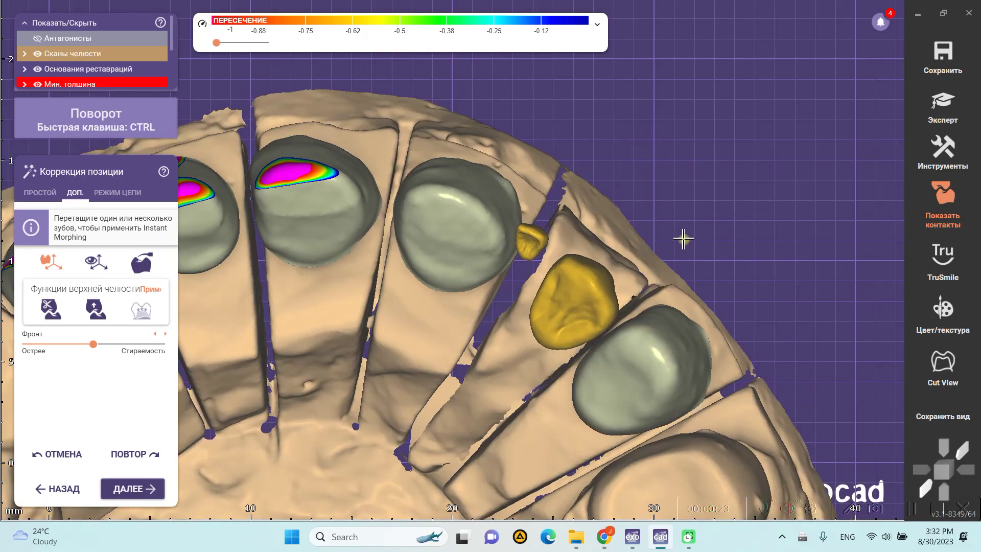
pyautogui.scroll(2, 574, 314)
pyautogui.moveTo(513, 288)
pyautogui.keyDown('shift'); pyautogui.mouseDown()
pyautogui.moveTo(584, 345)
pyautogui.moveTo(580, 313)
pyautogui.mouseUp(); pyautogui.keyUp('shift')
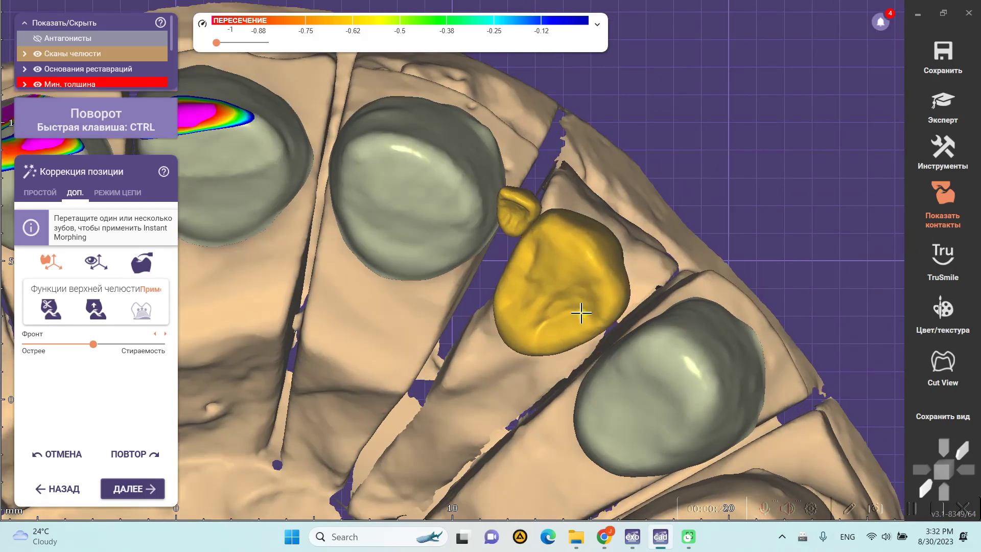
pyautogui.moveTo(508, 334)
pyautogui.keyDown('ctrl'); pyautogui.mouseDown()
pyautogui.moveTo(557, 332)
pyautogui.moveTo(584, 309)
pyautogui.mouseUp(); pyautogui.keyUp('ctrl')
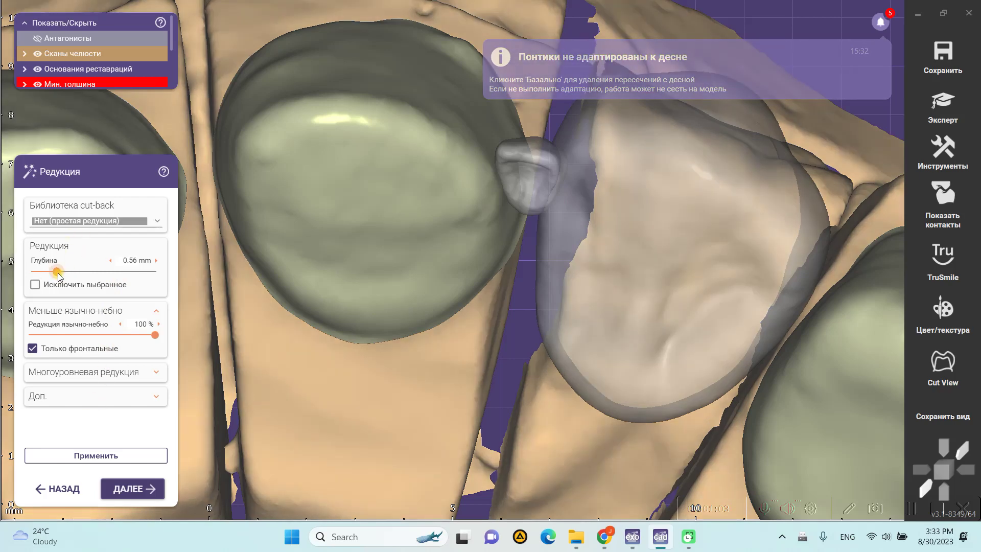
# Step: Apply a 0.66 mm reduction depth to the bridge and advance to Free Forming
pyautogui.moveTo(57, 272); pyautogui.dragTo(62, 275)
pyautogui.click(103, 454)
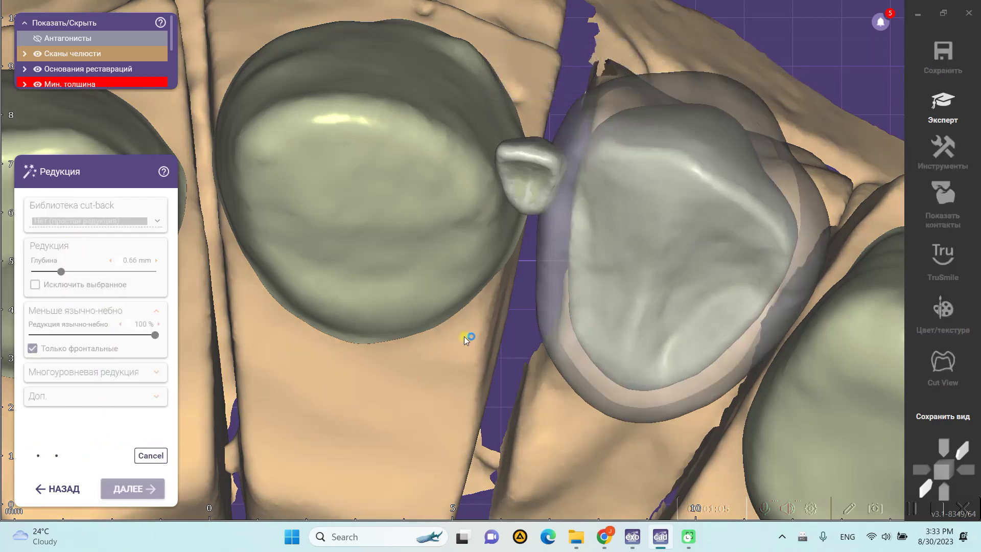
pyautogui.click(144, 492)
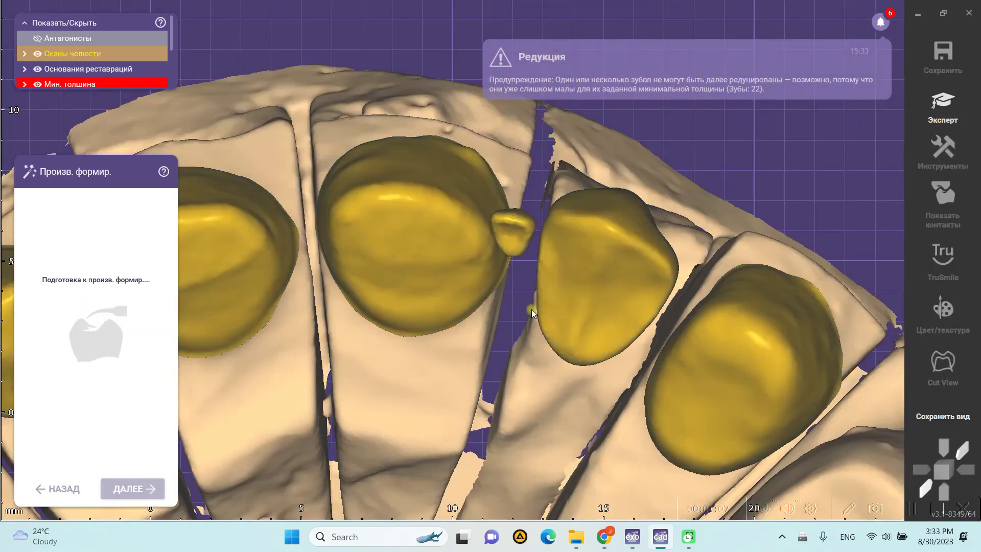
pyautogui.scroll(3, 531, 173)
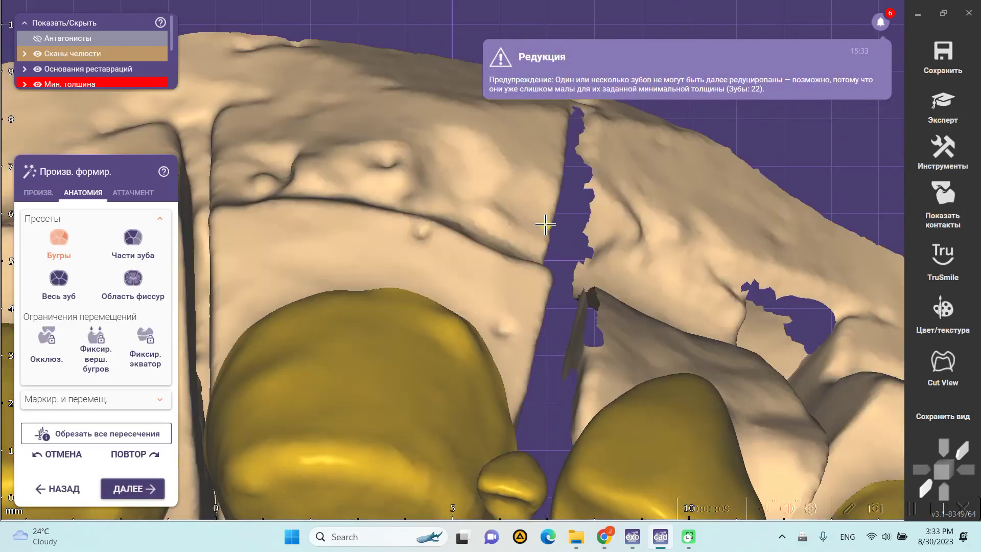
pyautogui.moveTo(526, 176); pyautogui.dragTo(499, 237, button='right')
pyautogui.scroll(2, 499, 236)
pyautogui.scroll(1, 500, 212)
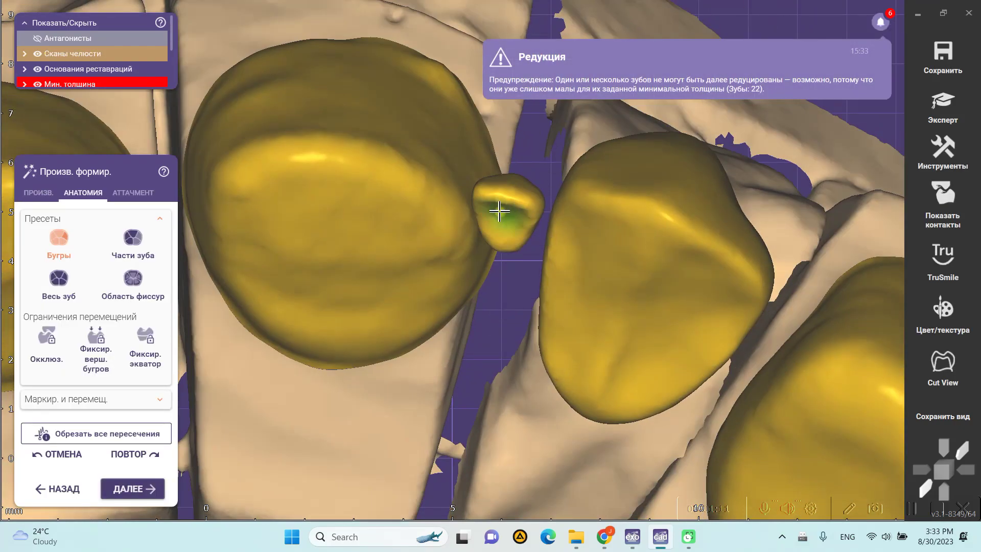
pyautogui.scroll(1, 499, 212)
pyautogui.scroll(-3, 411, 376)
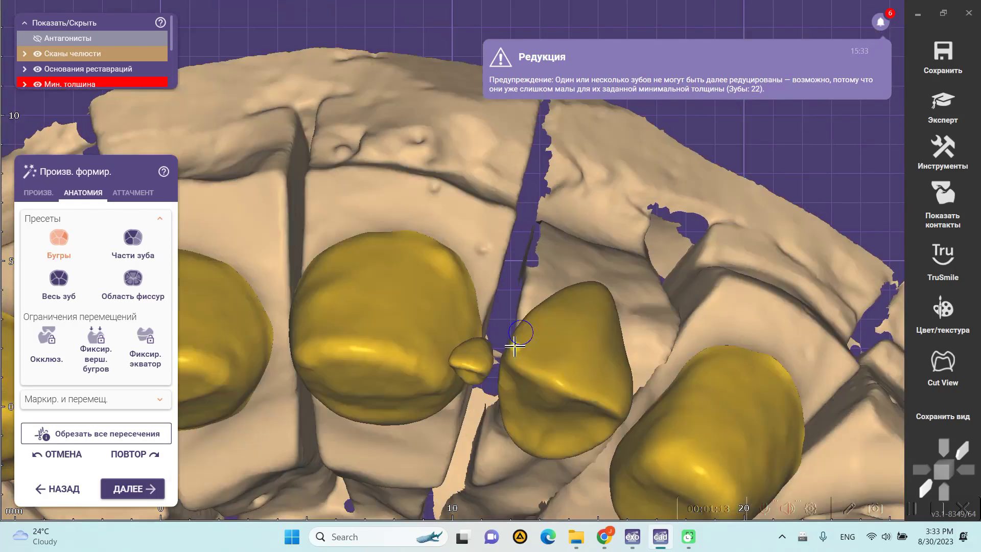
pyautogui.moveTo(460, 333); pyautogui.dragTo(444, 314, button='right')
pyautogui.scroll(2, 444, 311)
pyautogui.scroll(2, 443, 311)
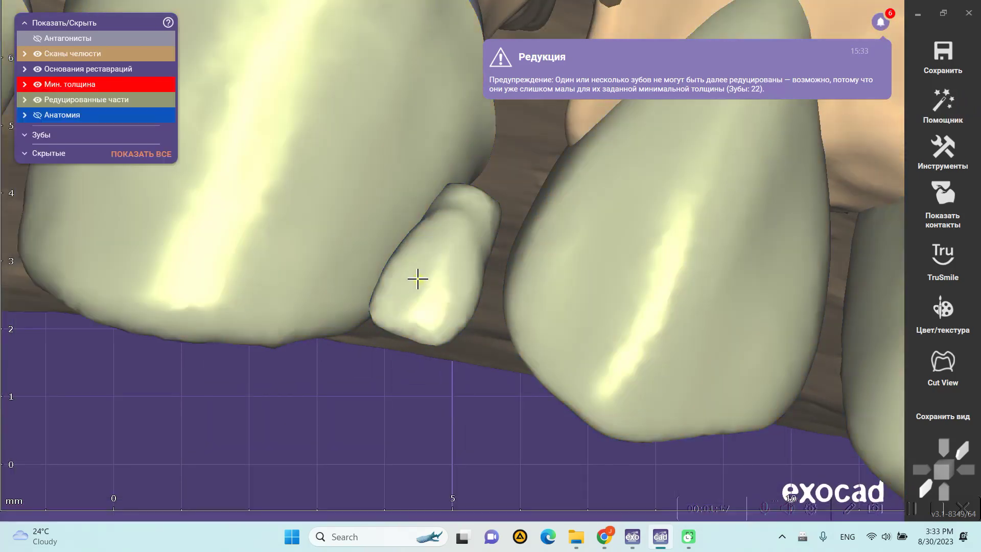
# Step: Correct and confirm the position of the small pontic, tooth 22
pyautogui.click(441, 271)
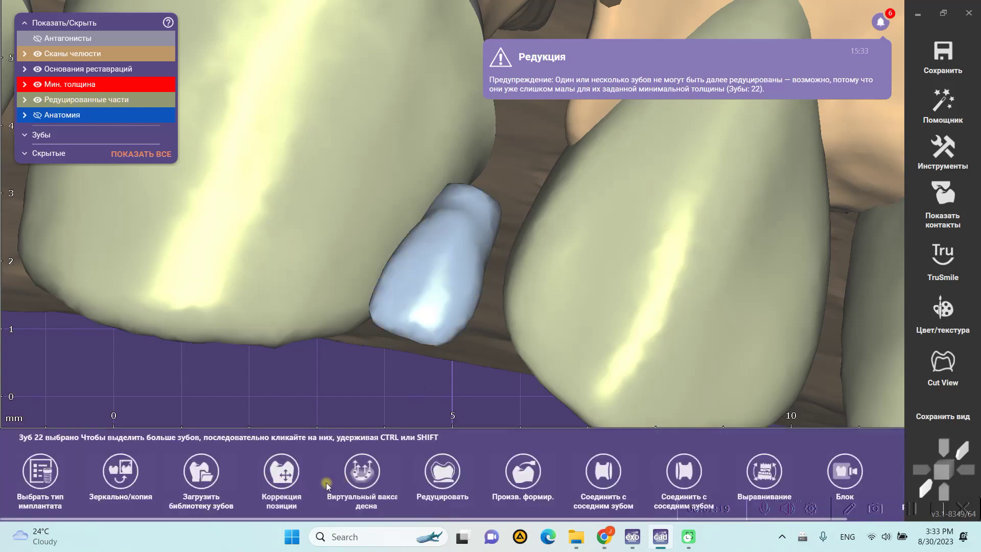
pyautogui.click(281, 472)
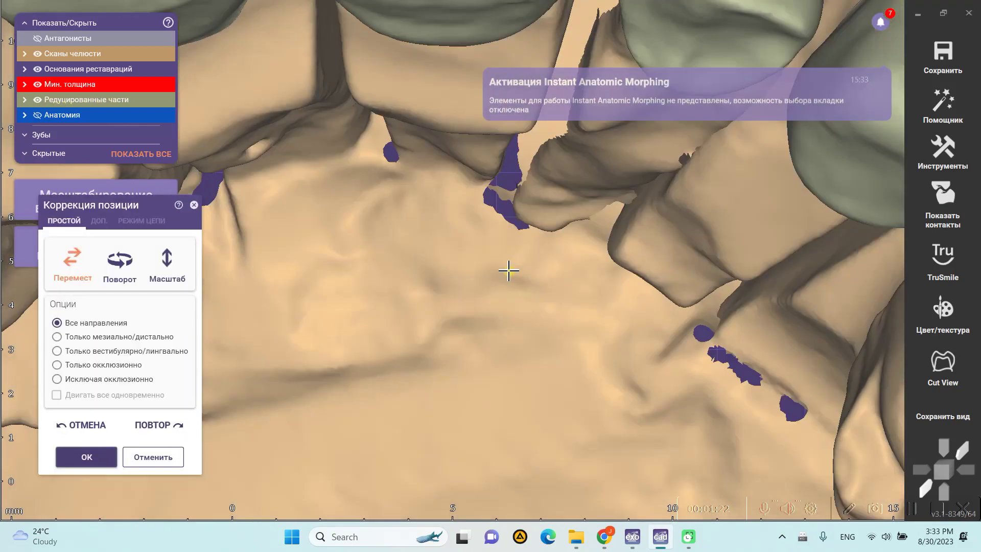
pyautogui.moveTo(508, 270); pyautogui.dragTo(454, 302, button='right')
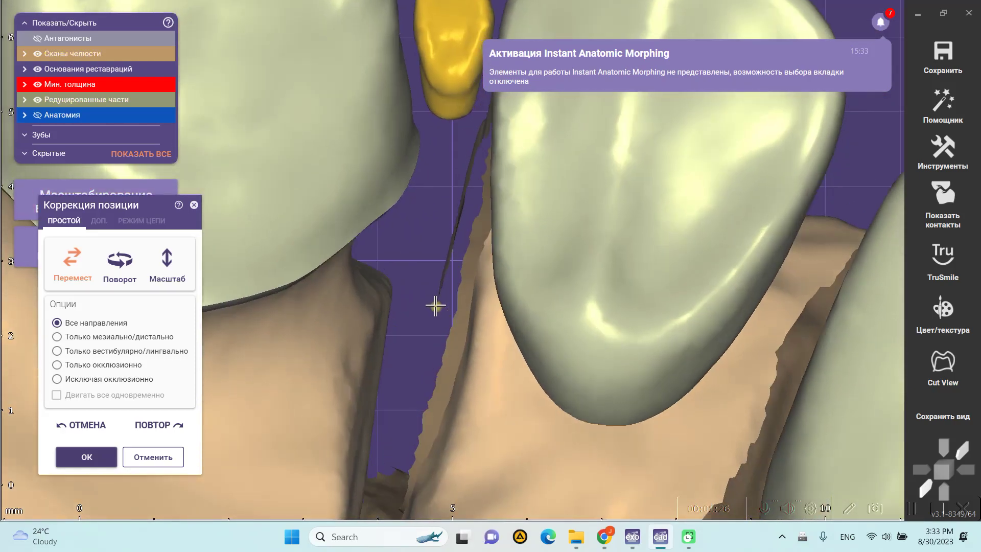
pyautogui.moveTo(441, 309); pyautogui.dragTo(401, 307, button='right')
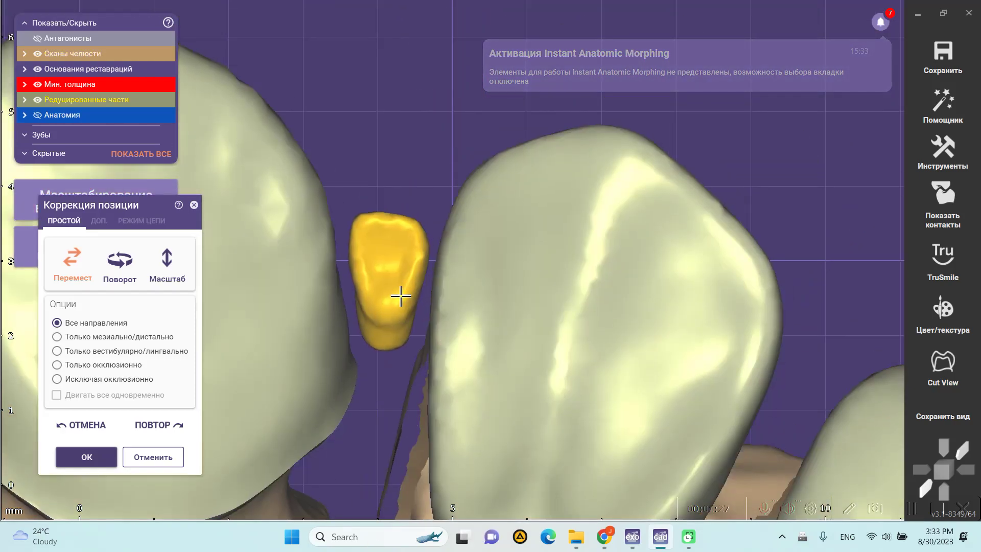
pyautogui.click(85, 457)
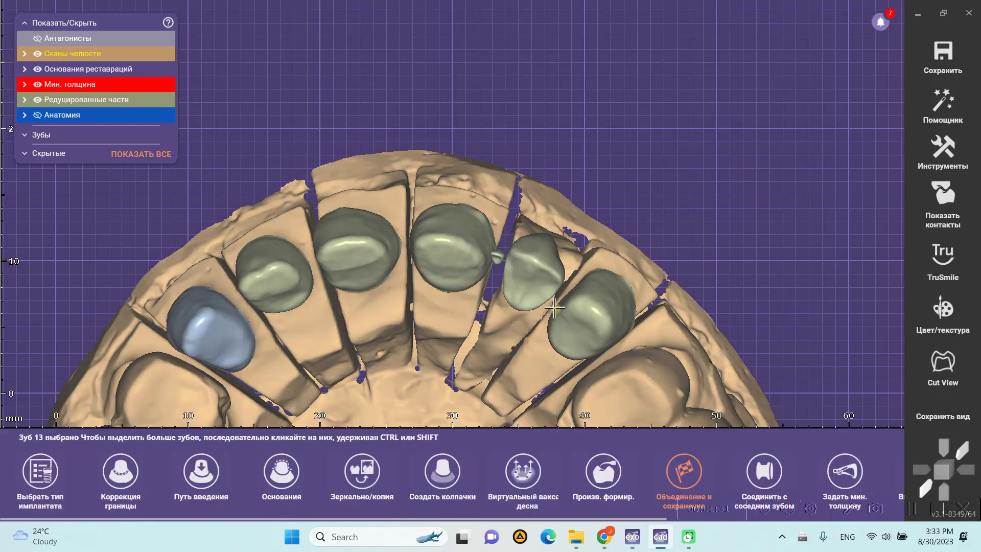
# Step: Generate connectors between all anterior teeth, make the red connector compact, and accept
pyautogui.keyDown('shift'); pyautogui.click(593, 322); pyautogui.keyUp('shift')
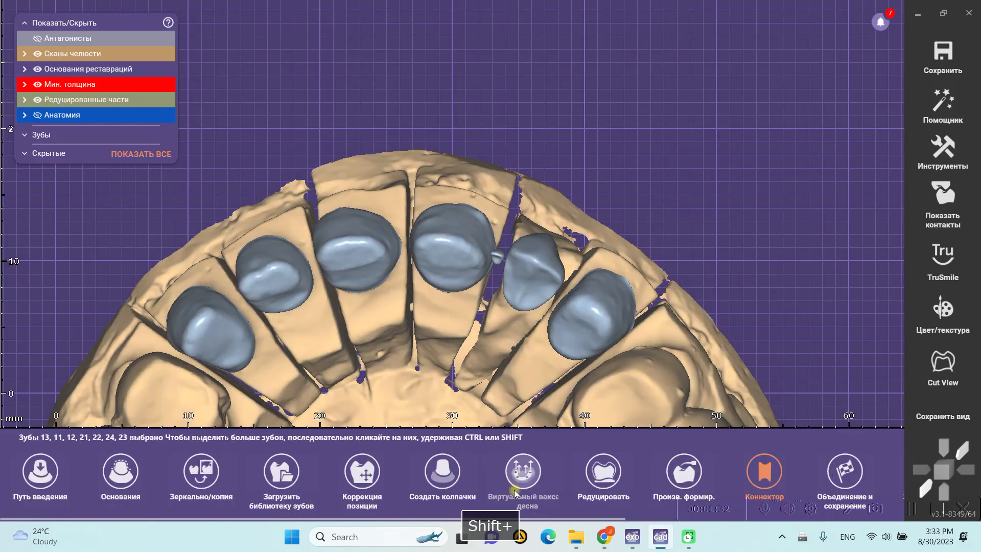
pyautogui.click(764, 470)
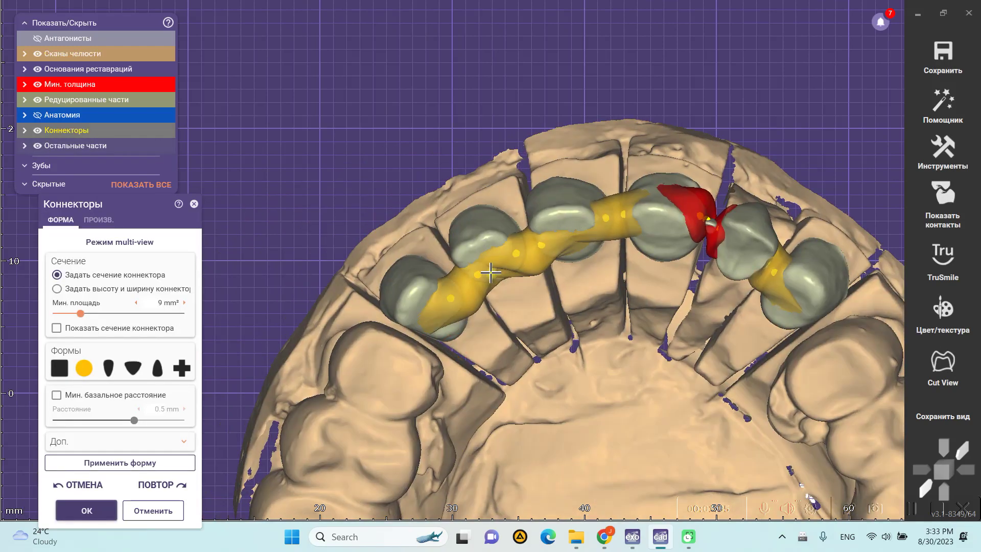
pyautogui.scroll(5, 464, 284)
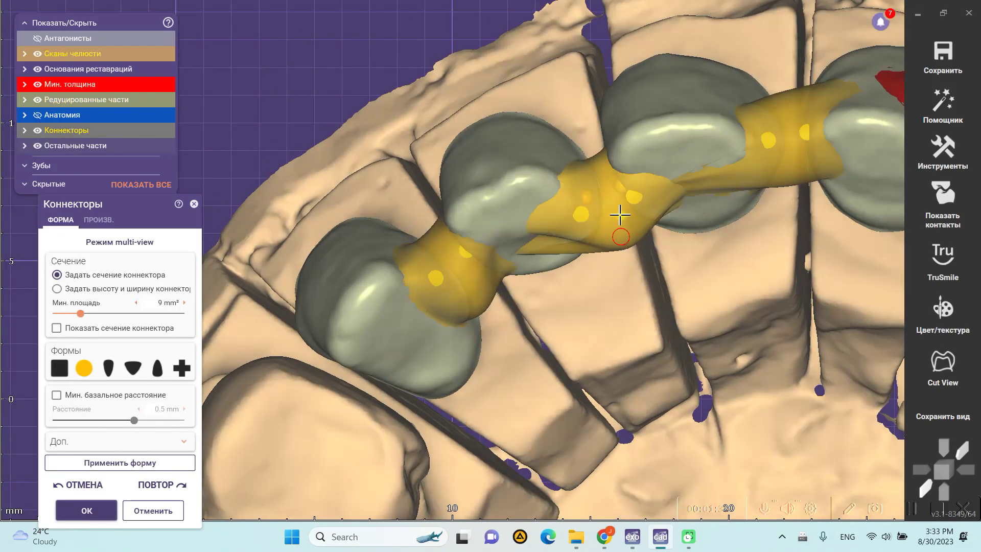
pyautogui.moveTo(621, 215); pyautogui.dragTo(442, 345, button='right')
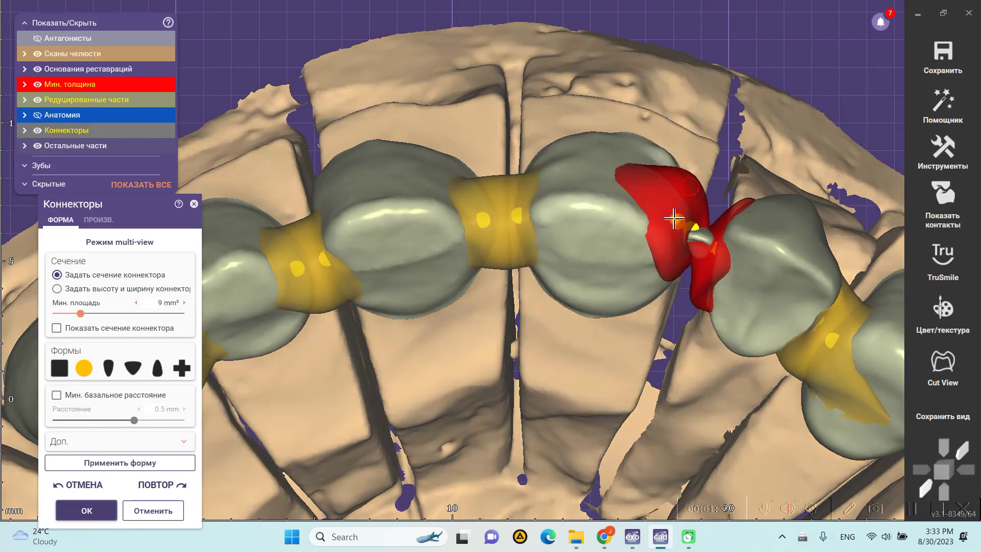
pyautogui.click(695, 294)
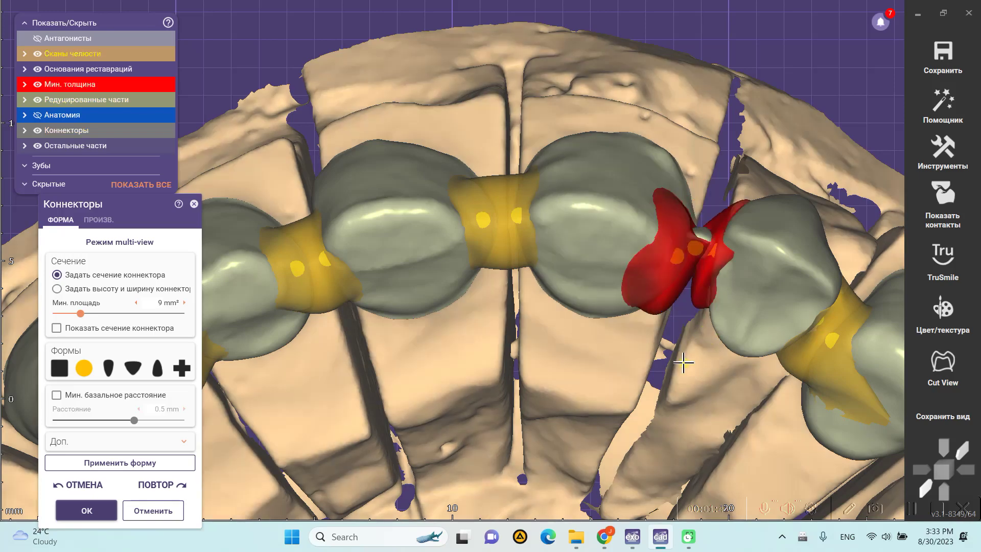
pyautogui.click(88, 510)
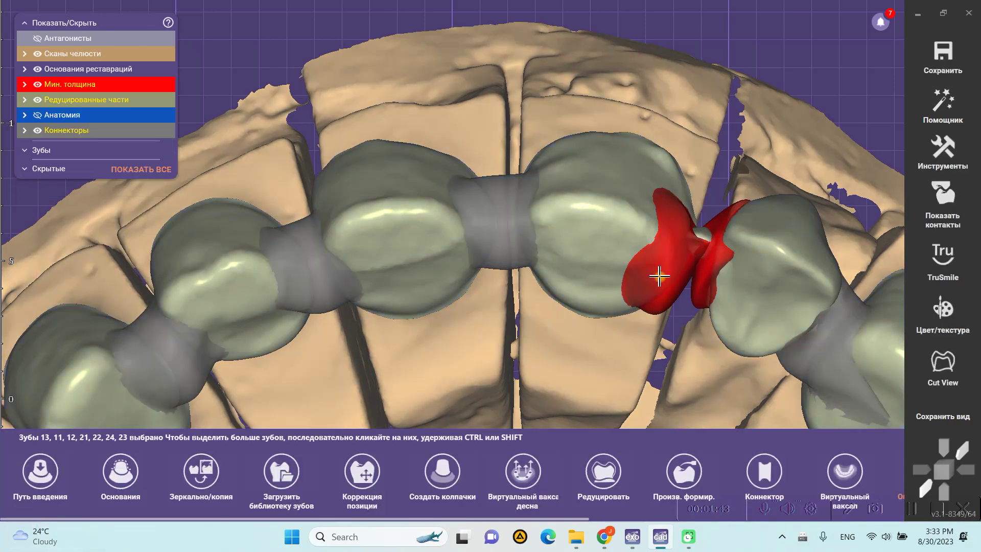
# Step: Give the connectors of teeth 21–23 a 2 mm height and width, adjusting the red connector
pyautogui.click(679, 278)
pyautogui.keyDown('ctrl'); pyautogui.click(717, 264); pyautogui.keyUp('ctrl')
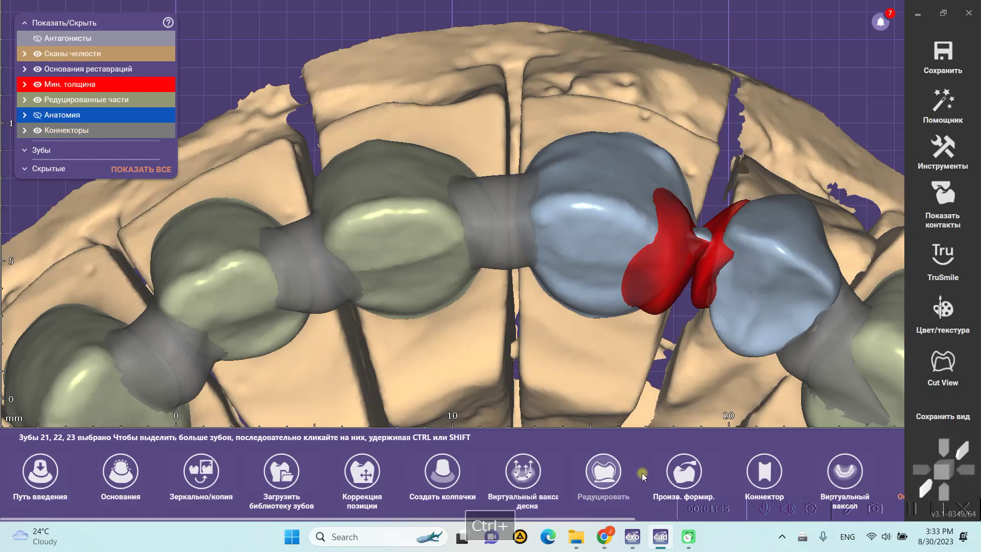
pyautogui.click(747, 258)
pyautogui.click(696, 258)
pyautogui.keyDown('ctrl'); pyautogui.click(766, 261); pyautogui.keyUp('ctrl')
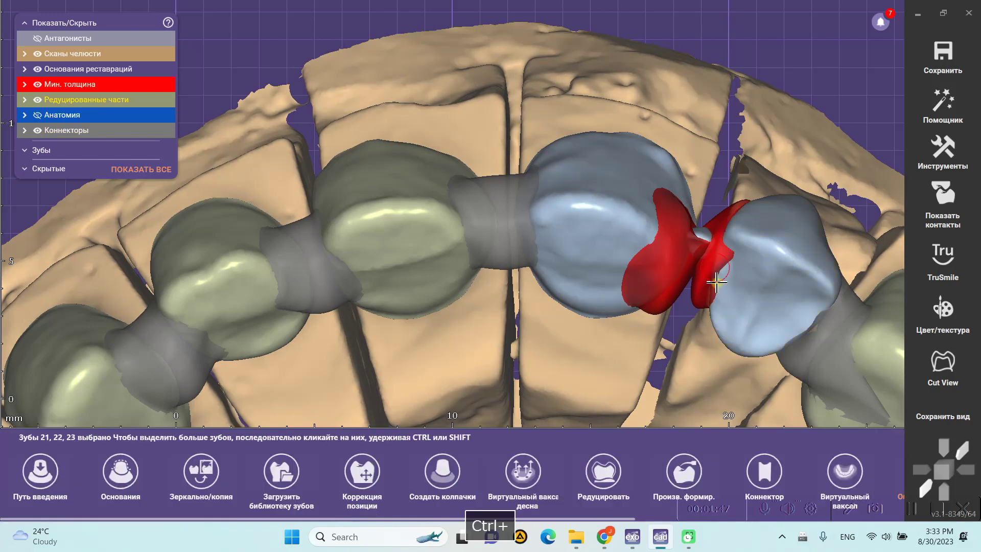
pyautogui.click(764, 471)
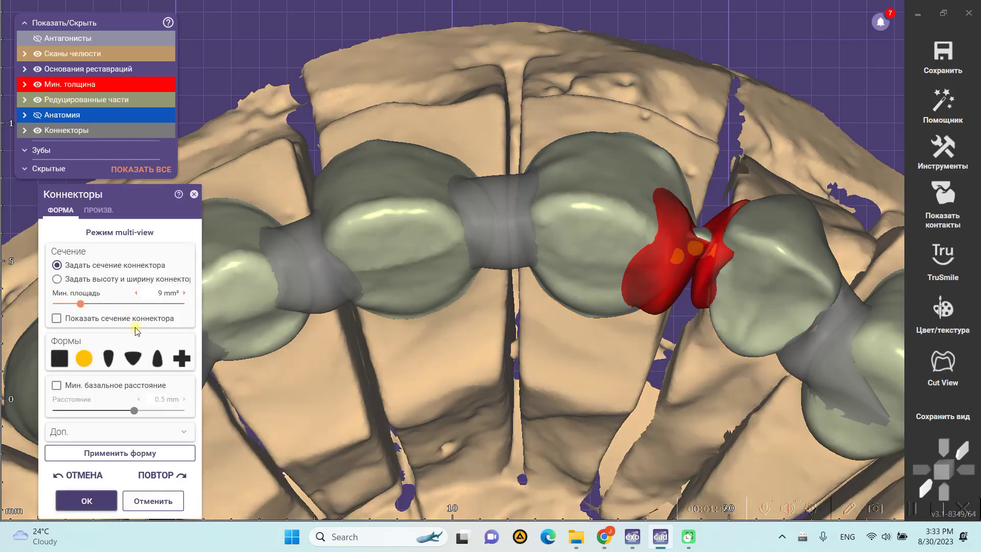
pyautogui.click(102, 452)
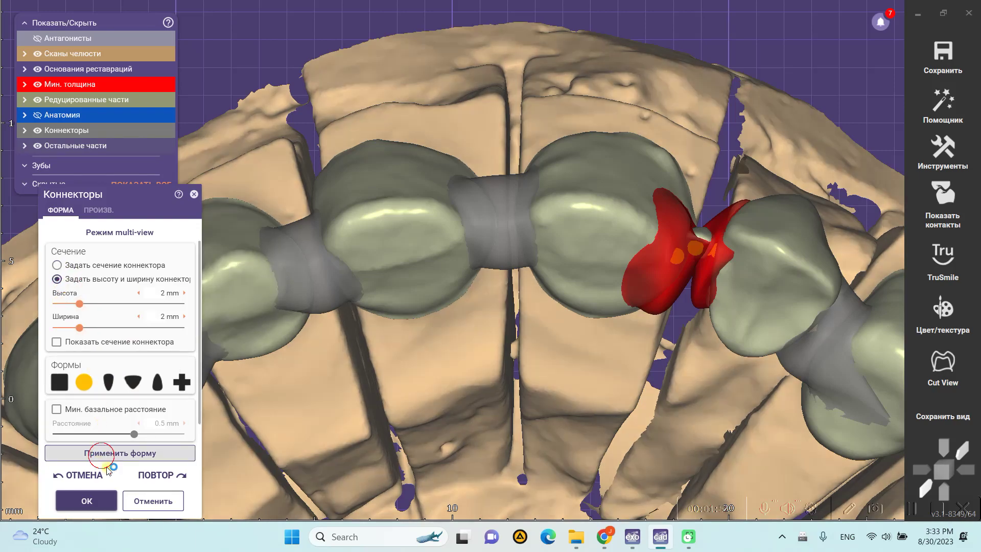
pyautogui.scroll(2, 728, 247)
pyautogui.scroll(2, 728, 247)
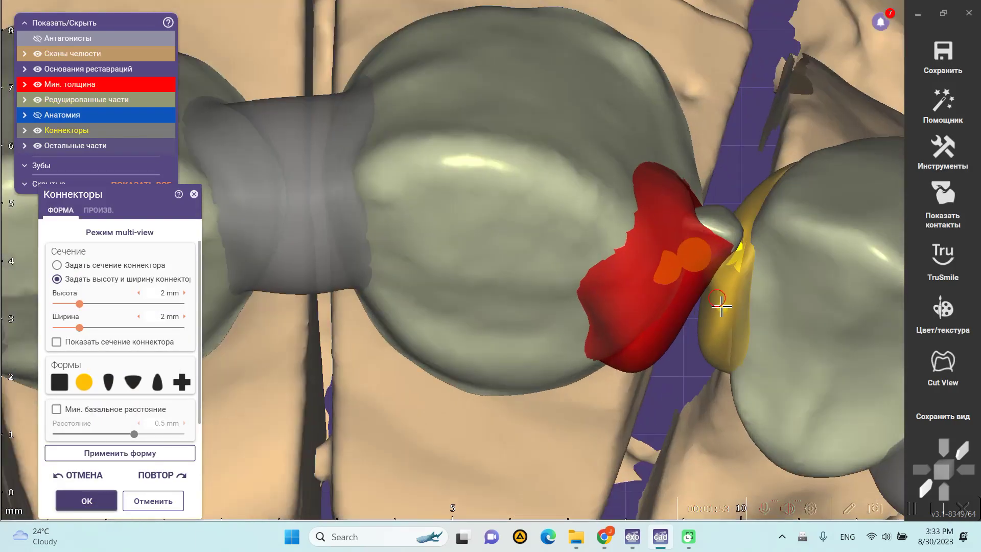
pyautogui.click(670, 309)
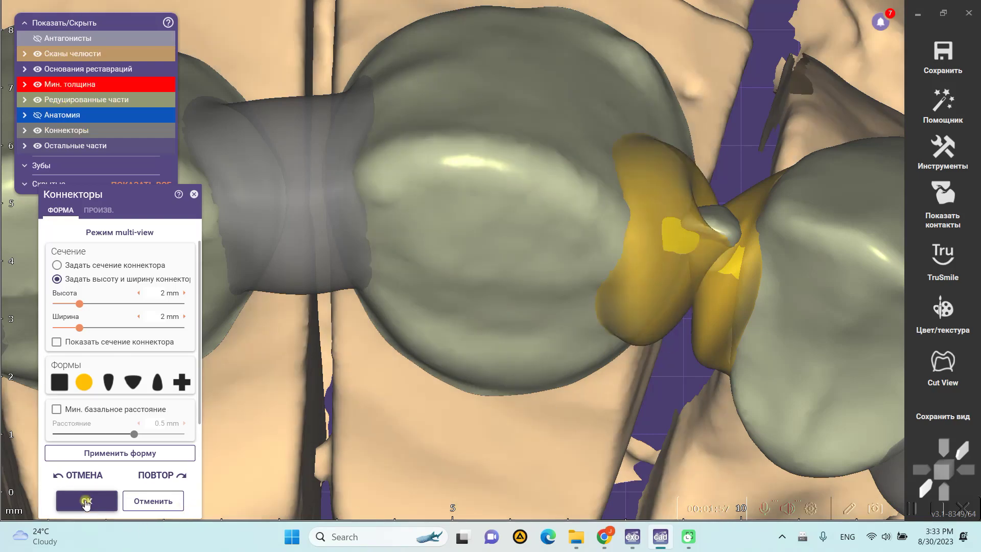
pyautogui.click(86, 502)
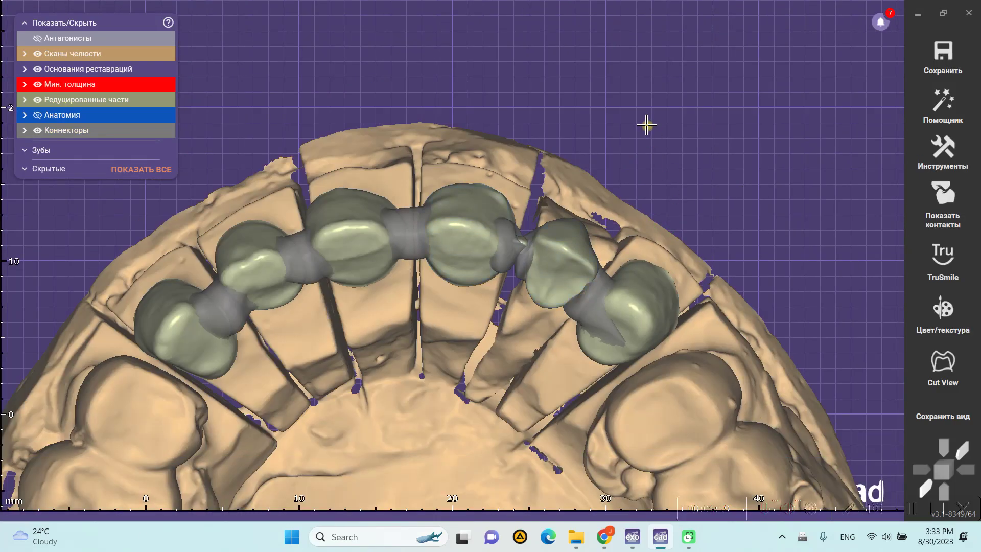
# Step: Merge the bridge and smooth the connector bulge beside the small pontic
pyautogui.rightClick(647, 127)
pyautogui.click(760, 291)
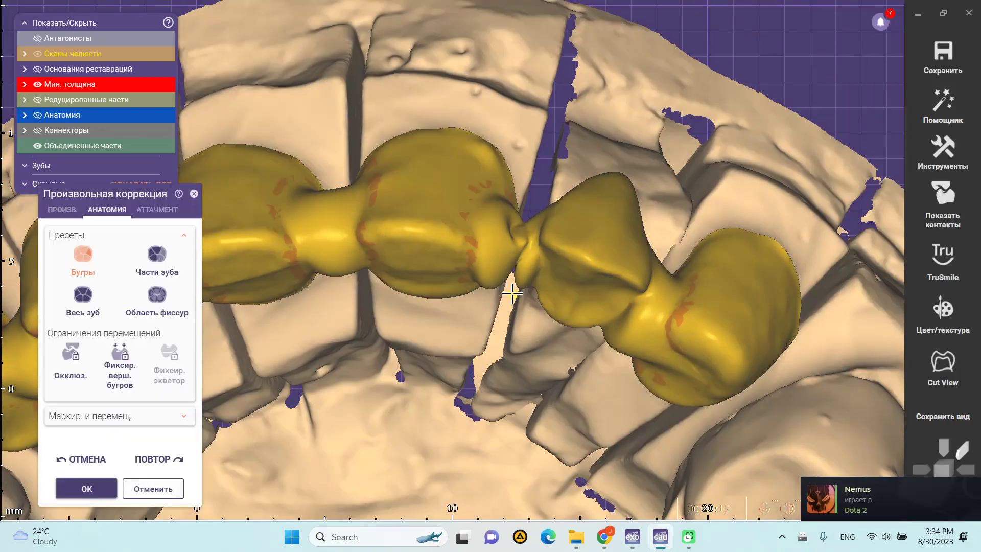
pyautogui.keyDown('shift'); pyautogui.scroll(-3, 486, 310); pyautogui.keyUp('shift')
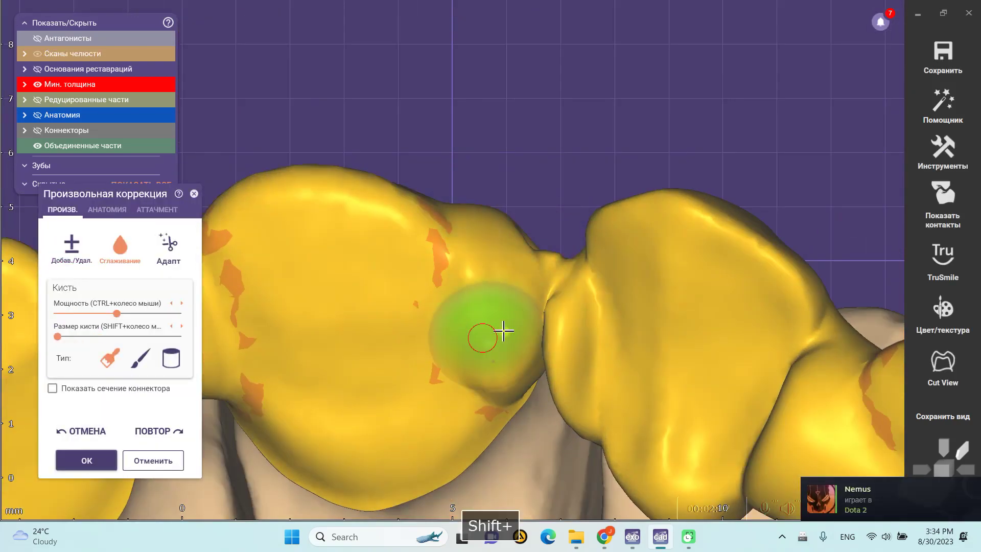
pyautogui.moveTo(504, 394); pyautogui.dragTo(565, 346)
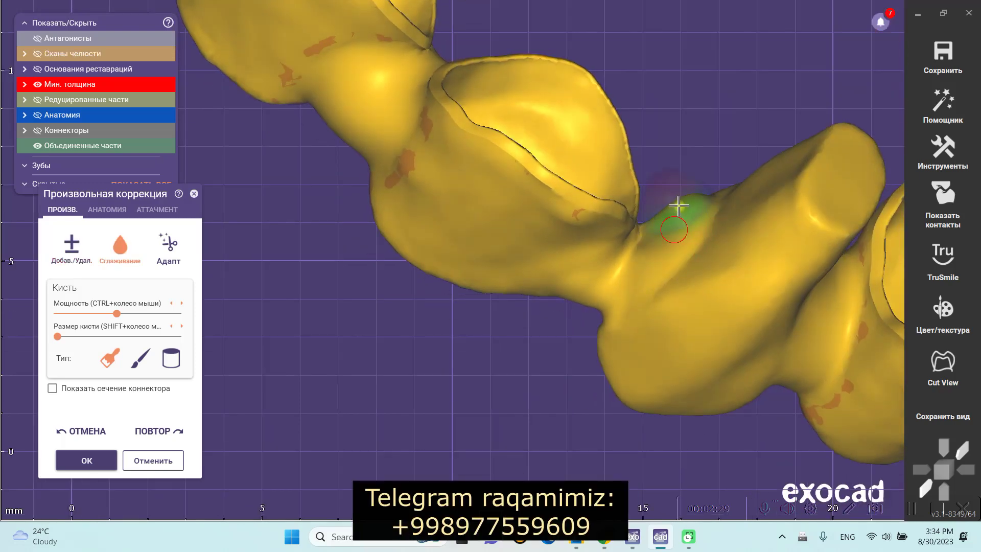
# Step: Run Адаптация к десне with Базально at 0 mm on the merged bridge's base
pyautogui.click(168, 244)
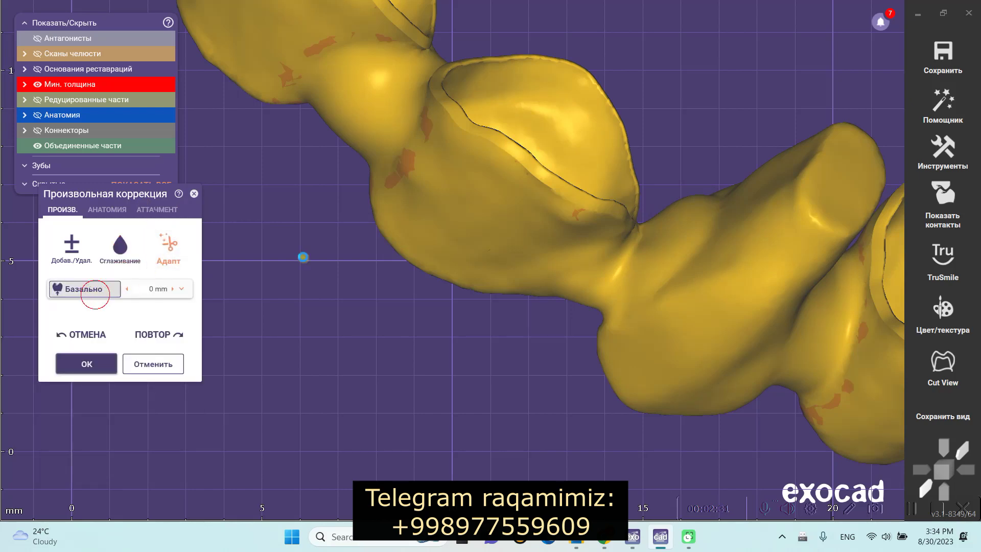
pyautogui.click(630, 218)
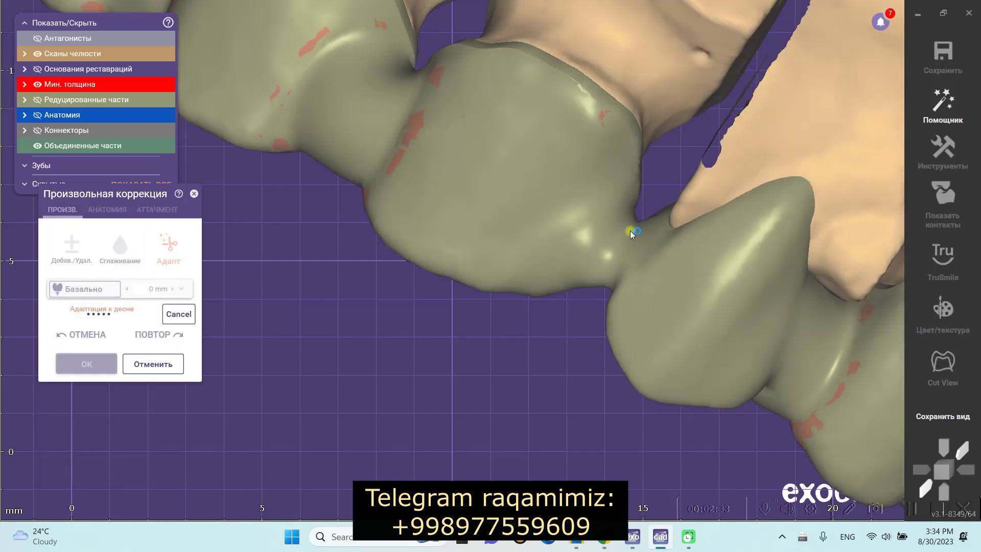